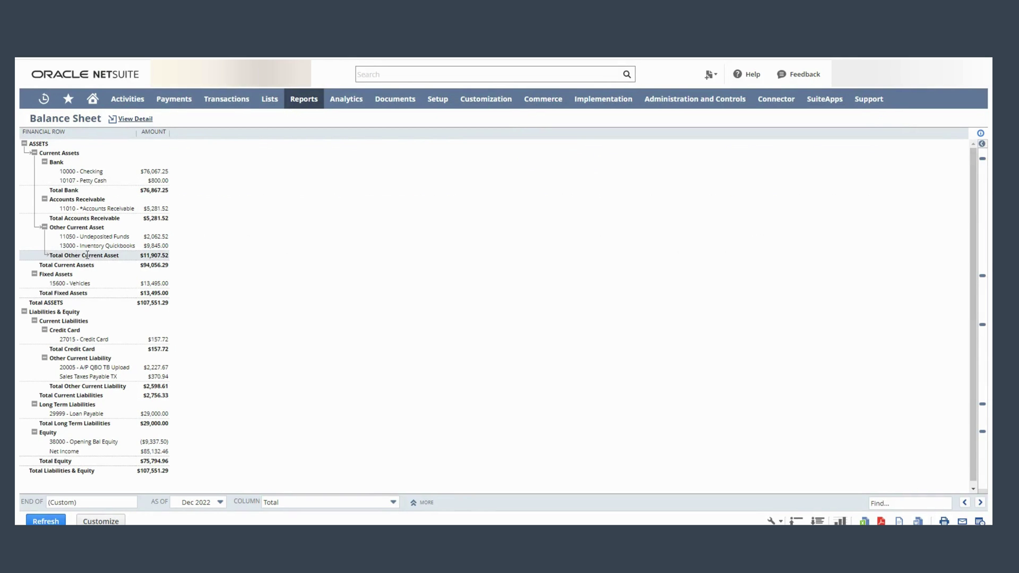
left_click(58, 249)
left_click_drag(58, 250, 169, 247)
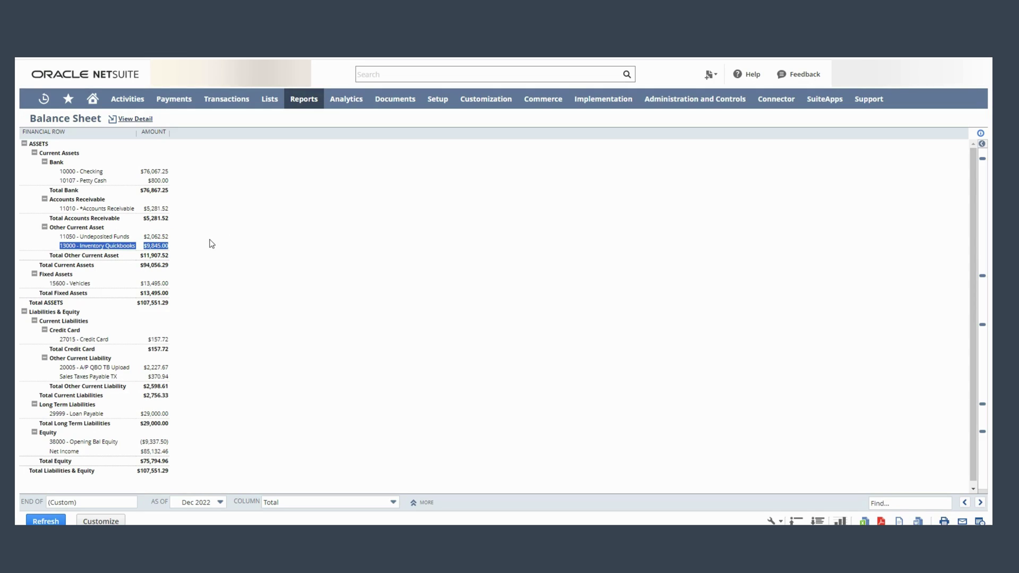
left_click(211, 243)
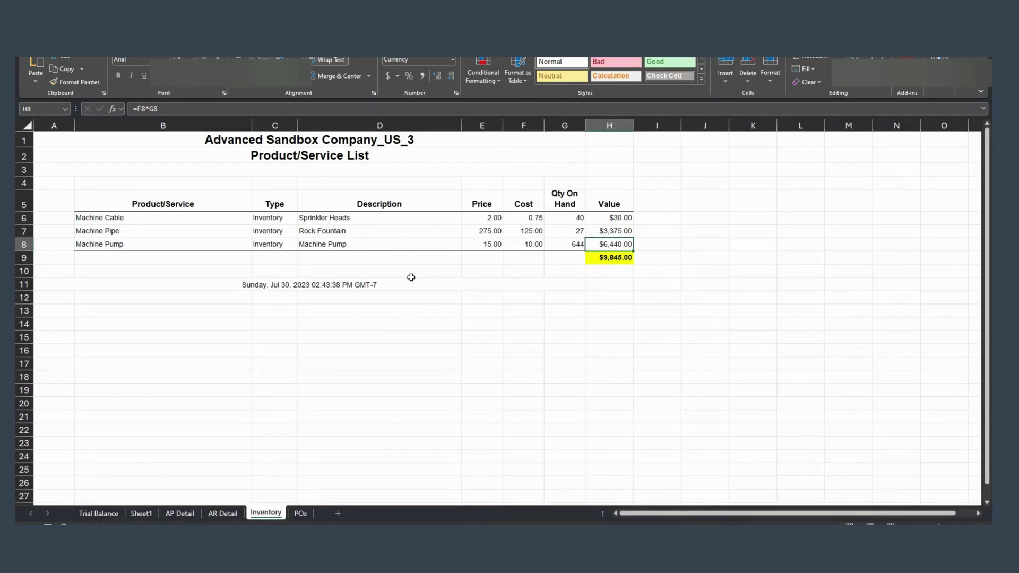
- In Excel's Inventory sheet, select quantities 40, 27, 644 (G6:G8) and values (H6:H8) totalling $9,845.00
left_click(478, 271)
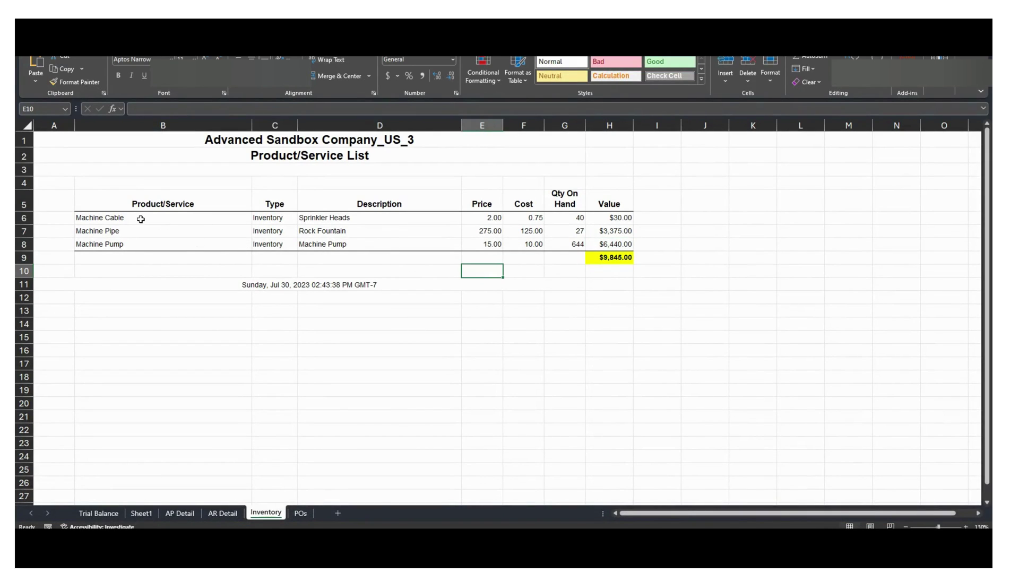
left_click_drag(141, 218, 141, 243)
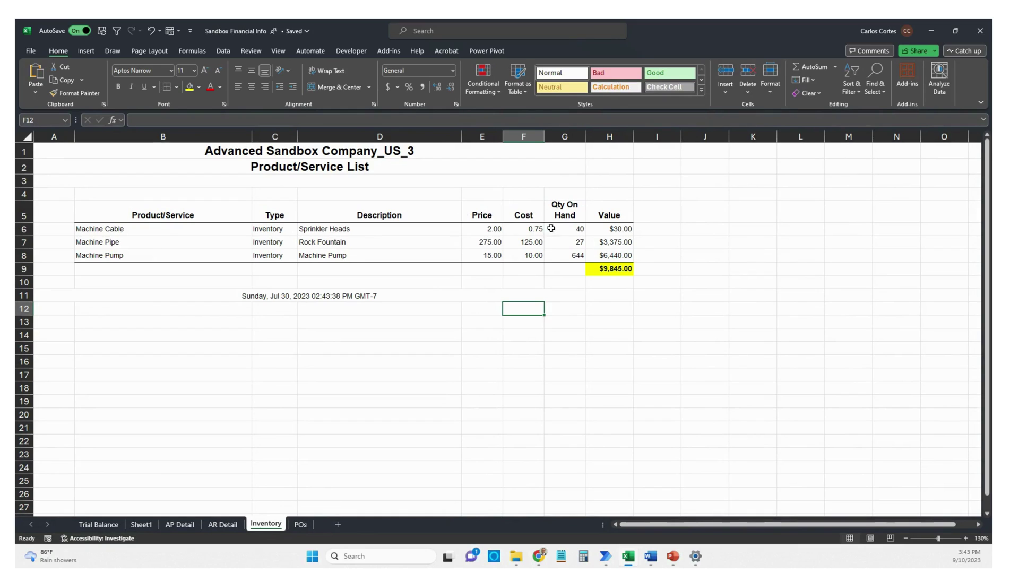
left_click(198, 245)
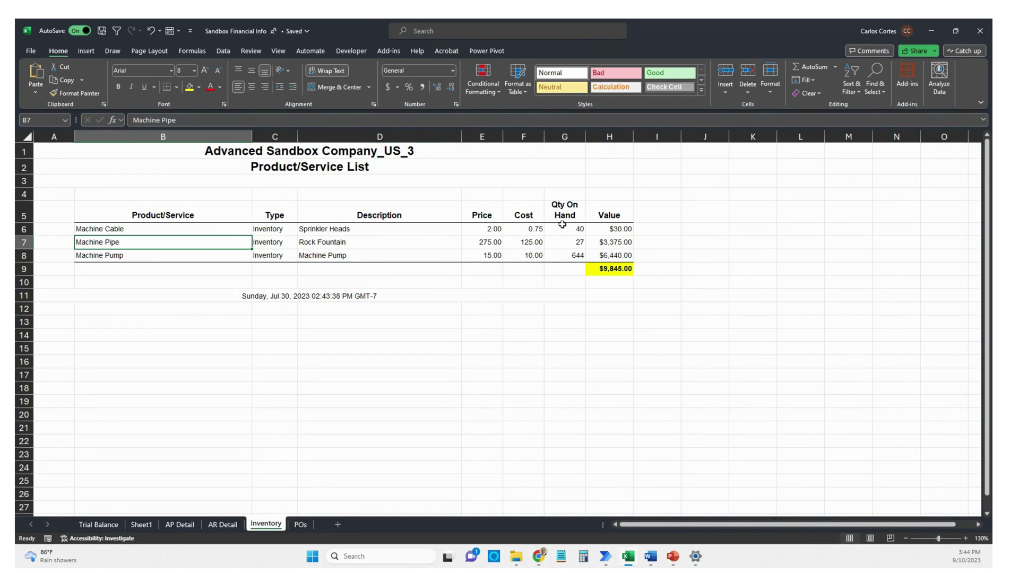
left_click_drag(562, 225, 564, 259)
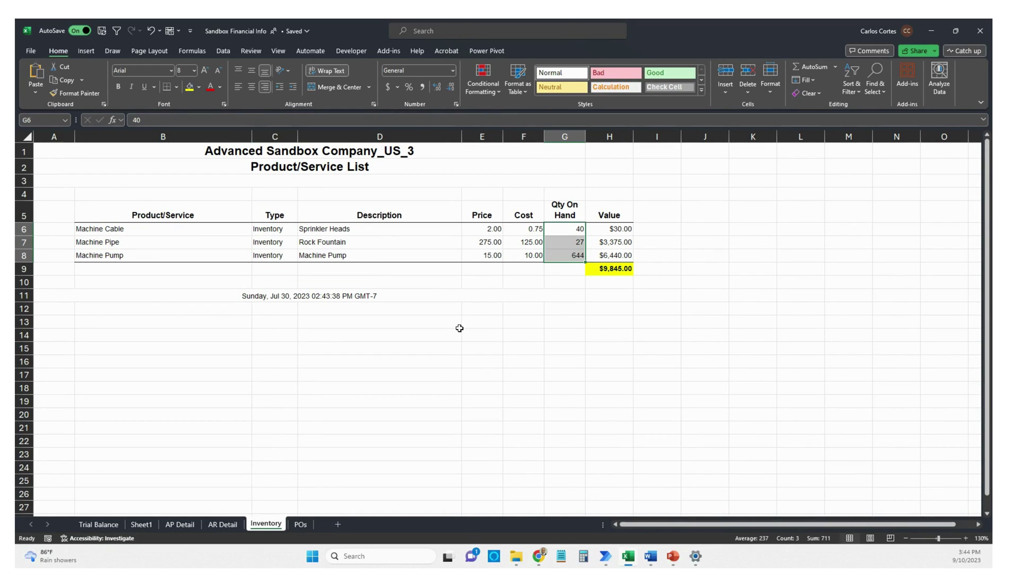
left_click(611, 229)
left_click_drag(612, 229, 613, 256)
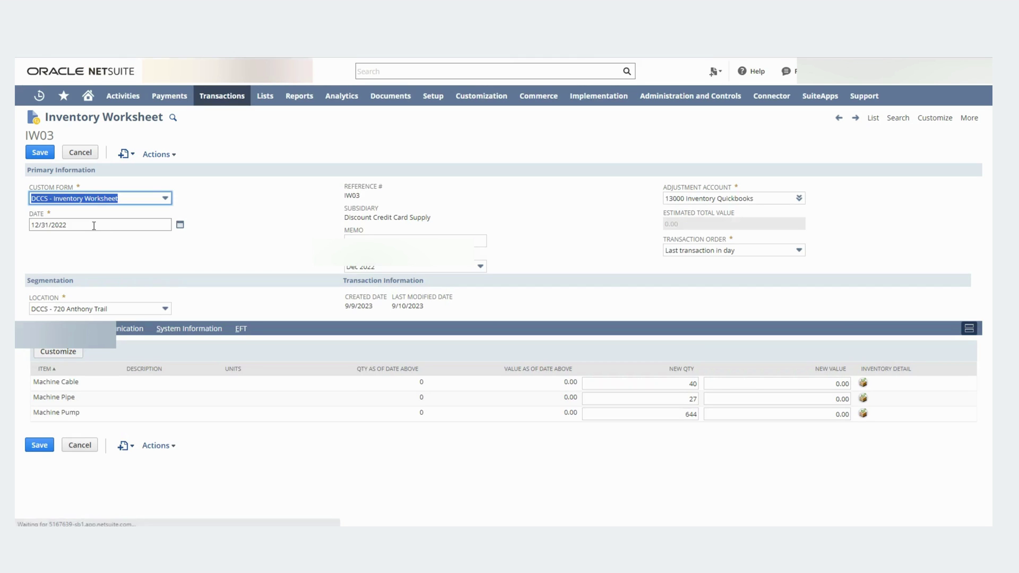
- Review IW03's date 12/31/2022, memo, adjustment account 13000 Inventory Quickbooks and its adjustment items
left_click(94, 225)
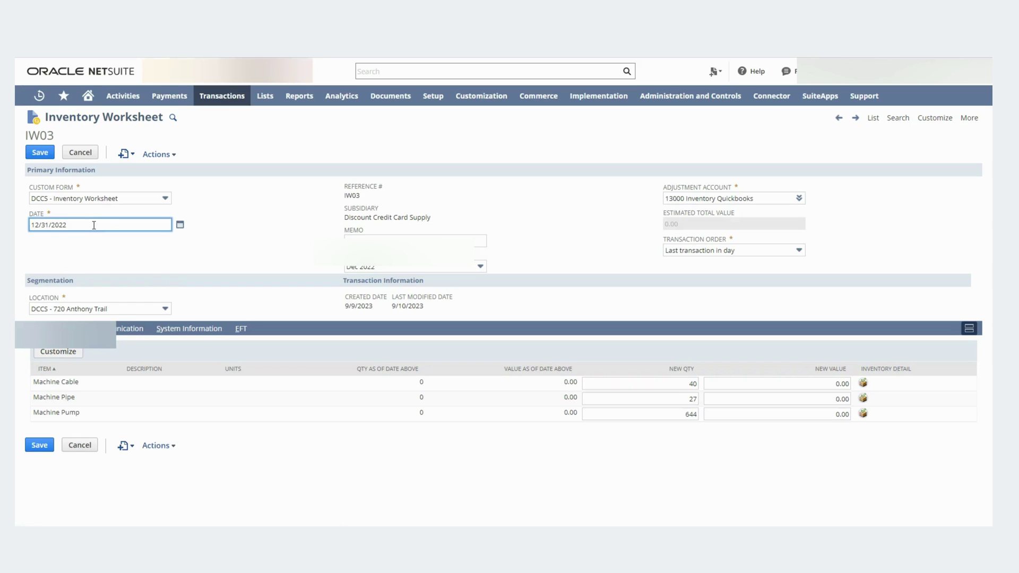
left_click(422, 240)
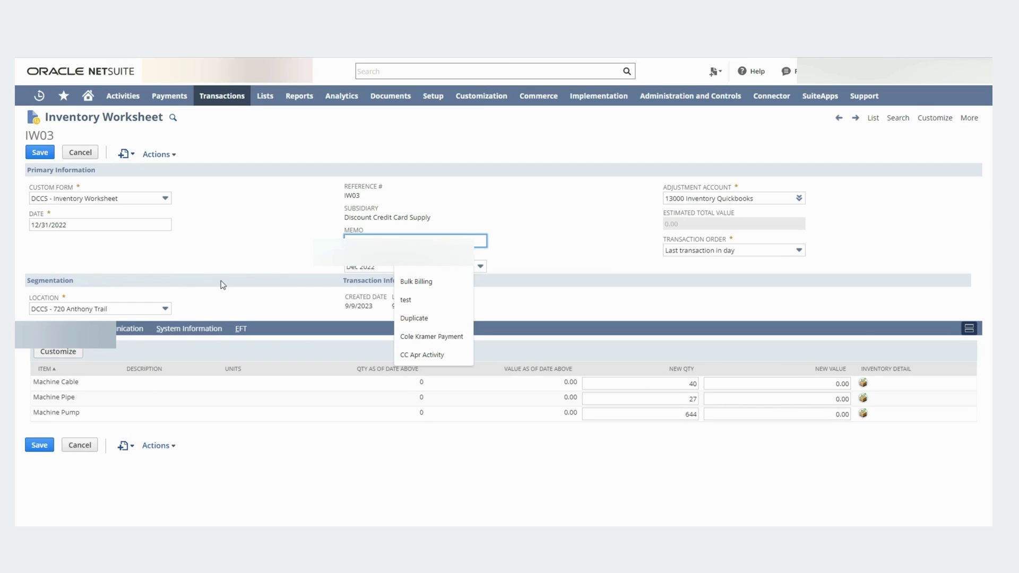
left_click(764, 199)
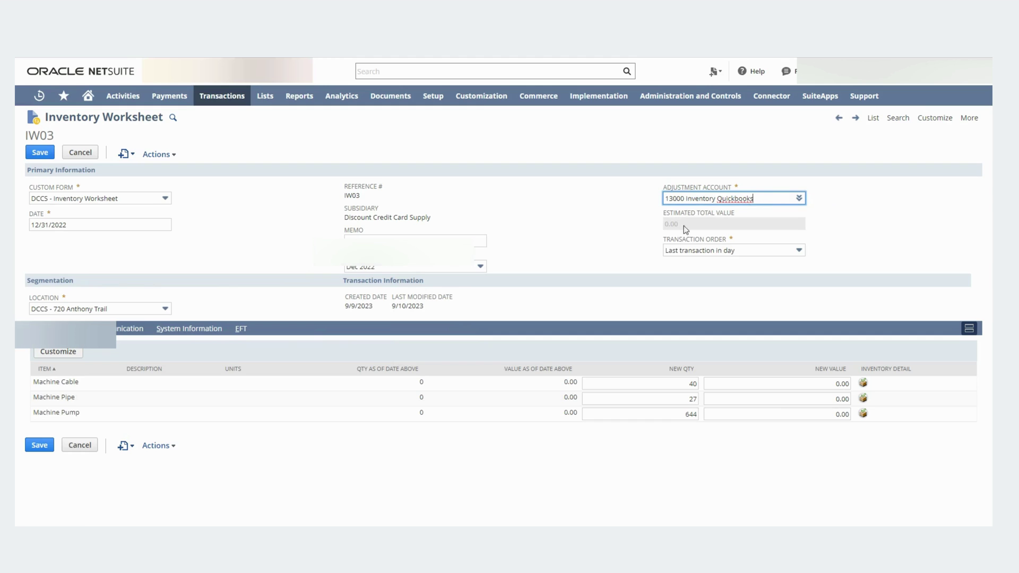
left_click_drag(80, 382, 56, 399)
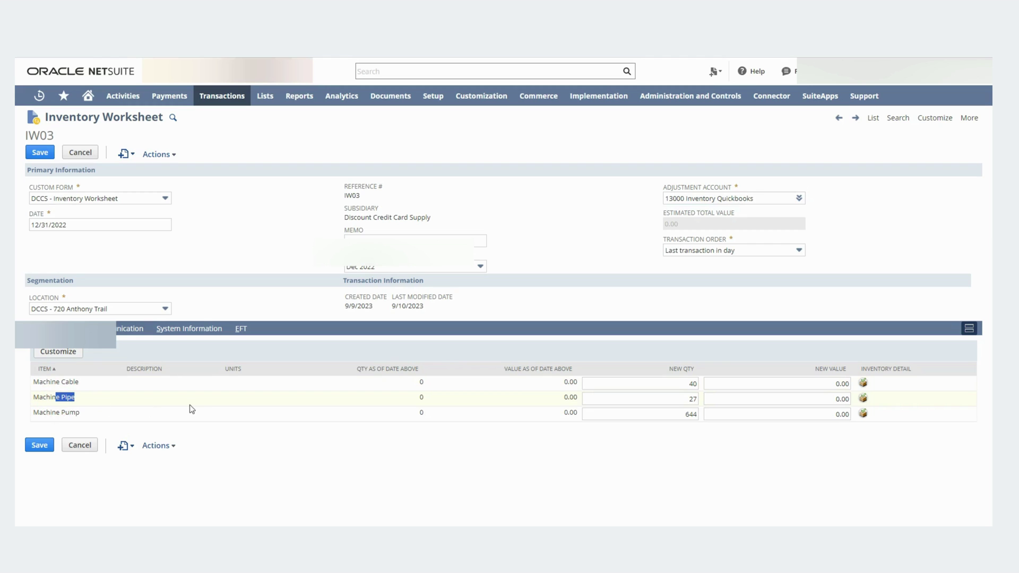
- Enter 30.00 as Machine Cable's new value and dismiss the LIFO/FIFO costing warning
left_click(664, 384)
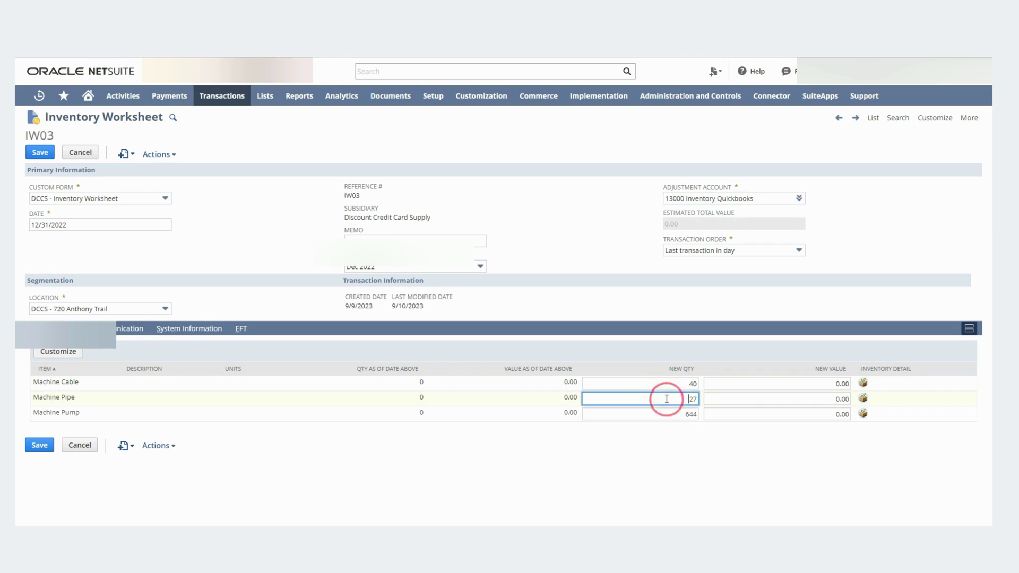
key("Tab")
left_click(771, 383)
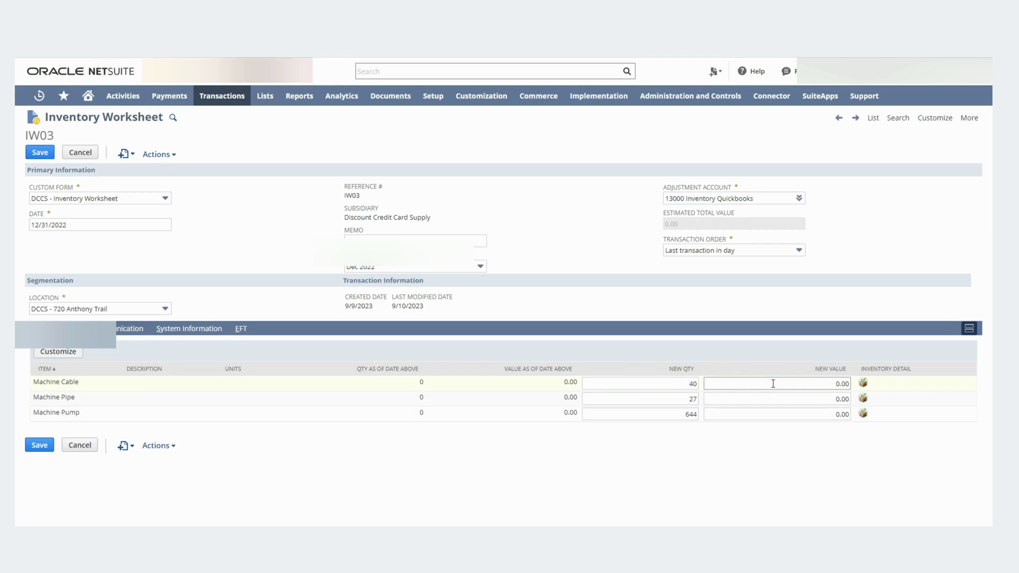
key("alt+Tab")
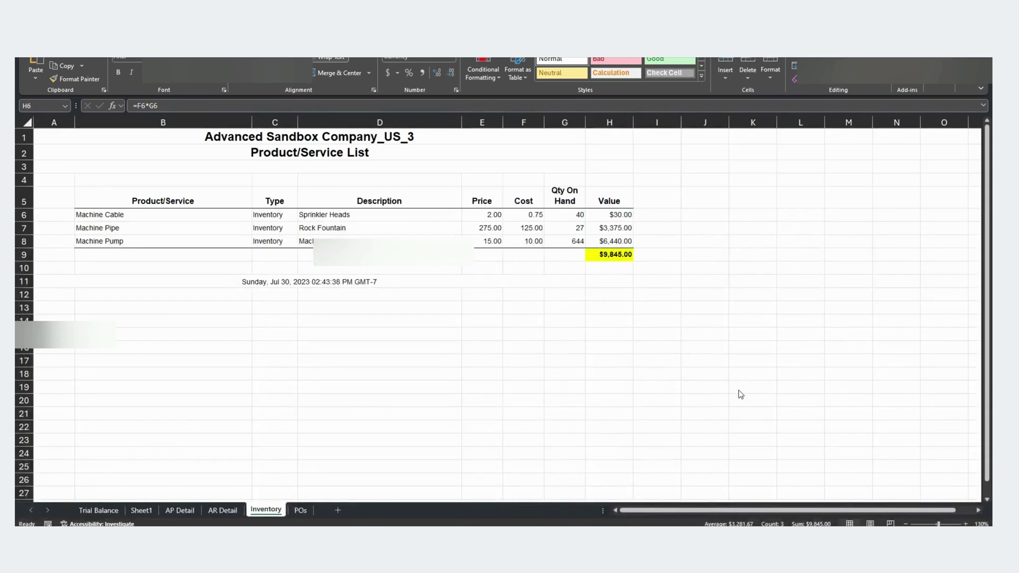
key("alt+Tab")
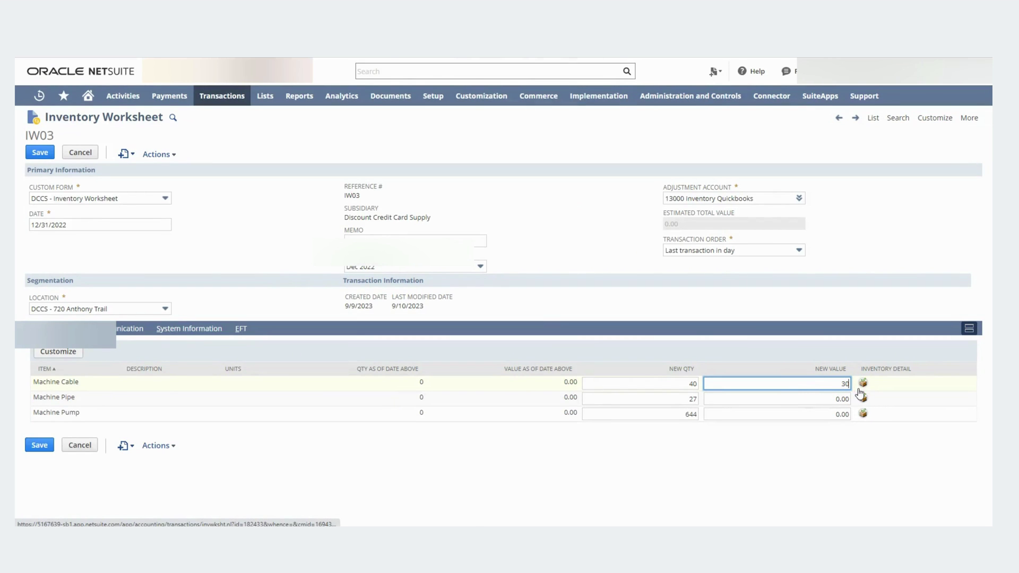
type("30")
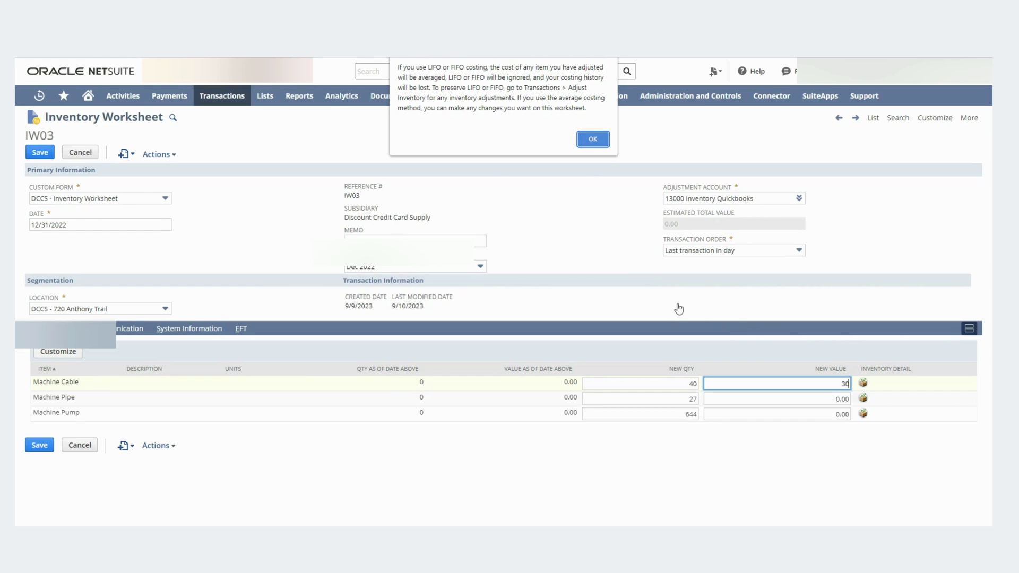
left_click(592, 140)
- Copy Machine Pipe's $3,375.00 from Excel cell H7 into its New Value field
left_click(775, 400)
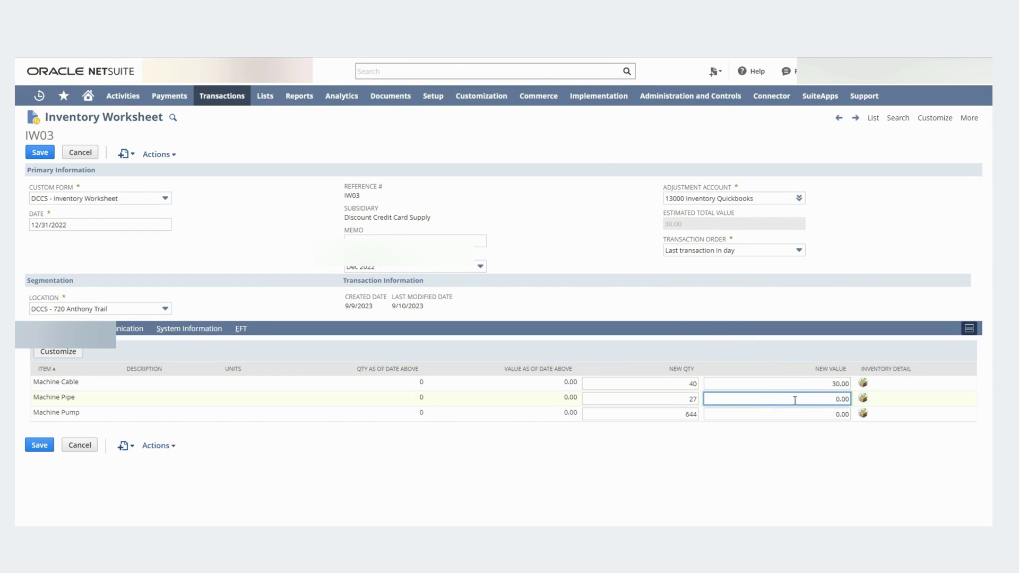
key("alt+Tab")
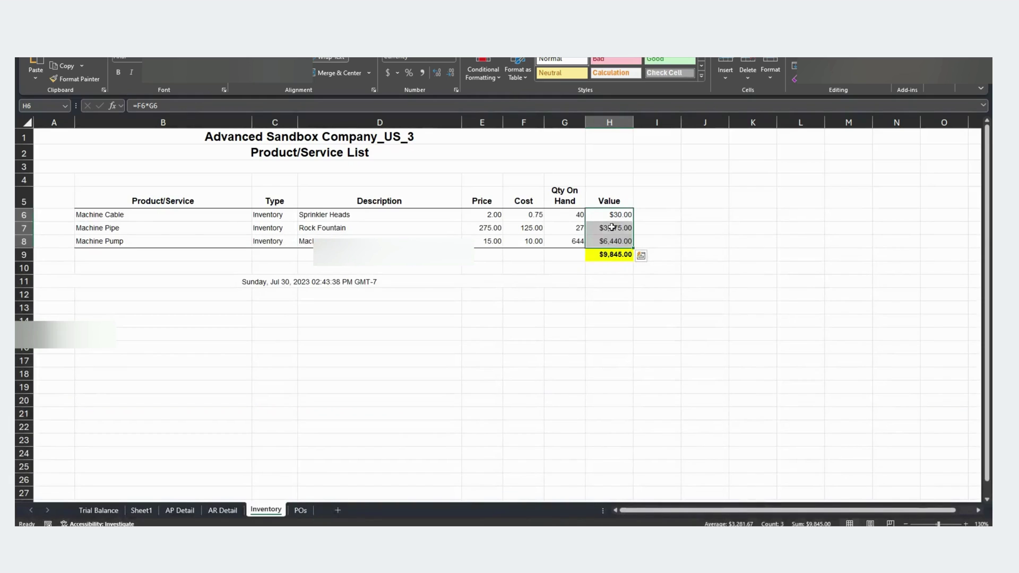
left_click(612, 227)
key("ctrl+c")
key("alt+Tab")
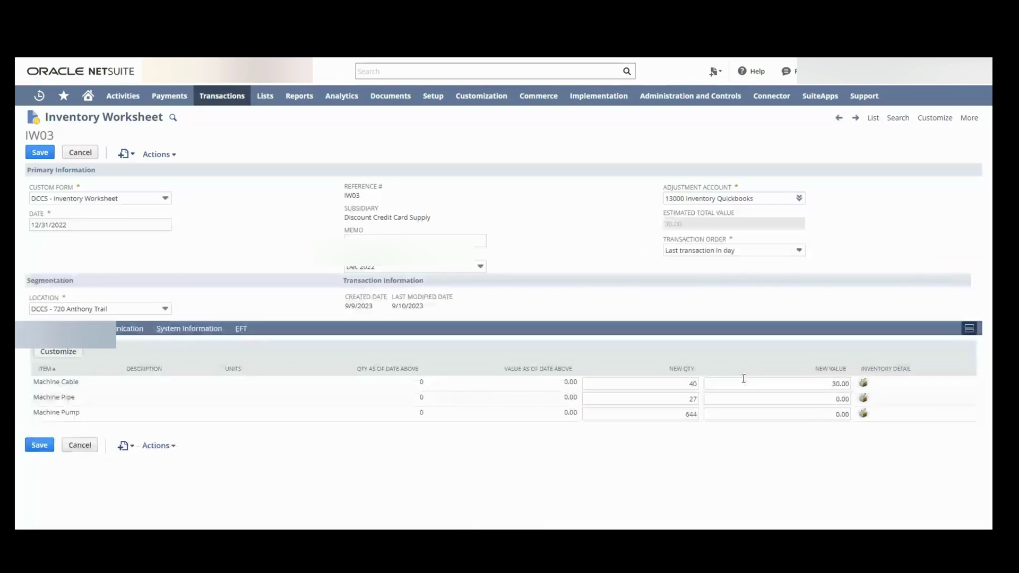
left_click(759, 398)
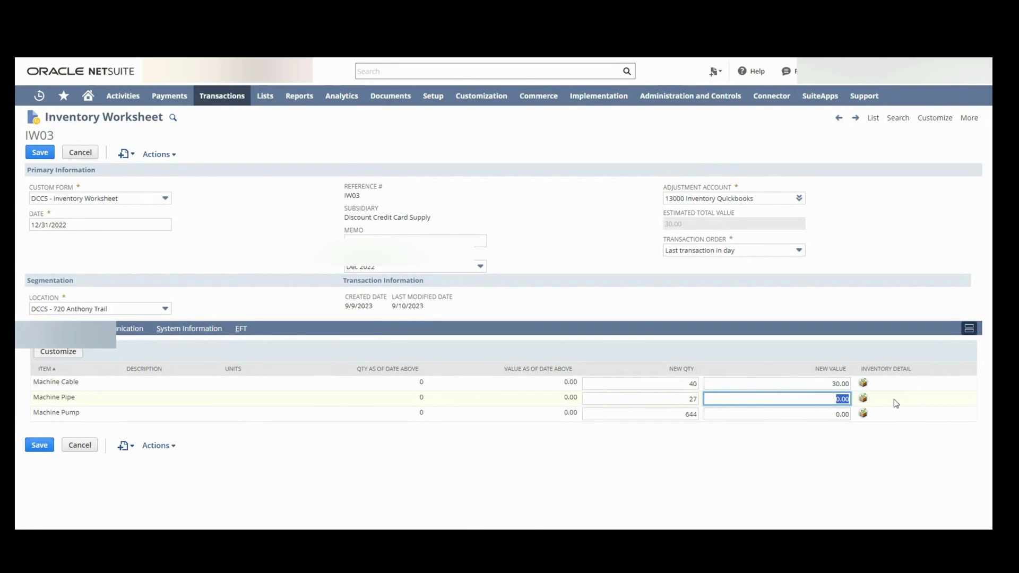
key("ctrl+v")
key("Tab")
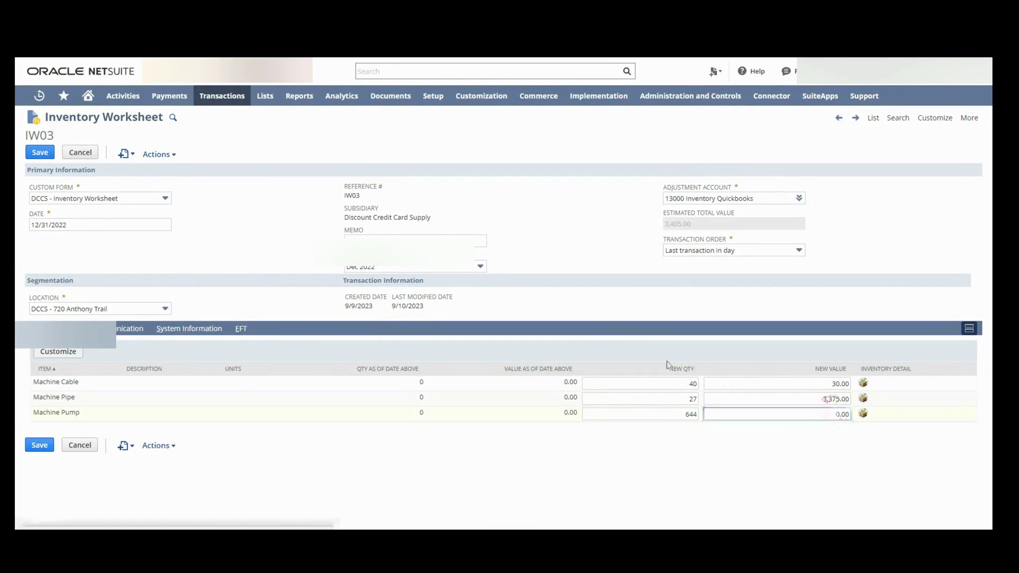
- Set Machine Pump's new value to 6,440.00 from the Excel list and save worksheet IW03
key("alt+Tab")
left_click(612, 238)
key("ctrl+c")
key("alt+Tab")
left_click(840, 419)
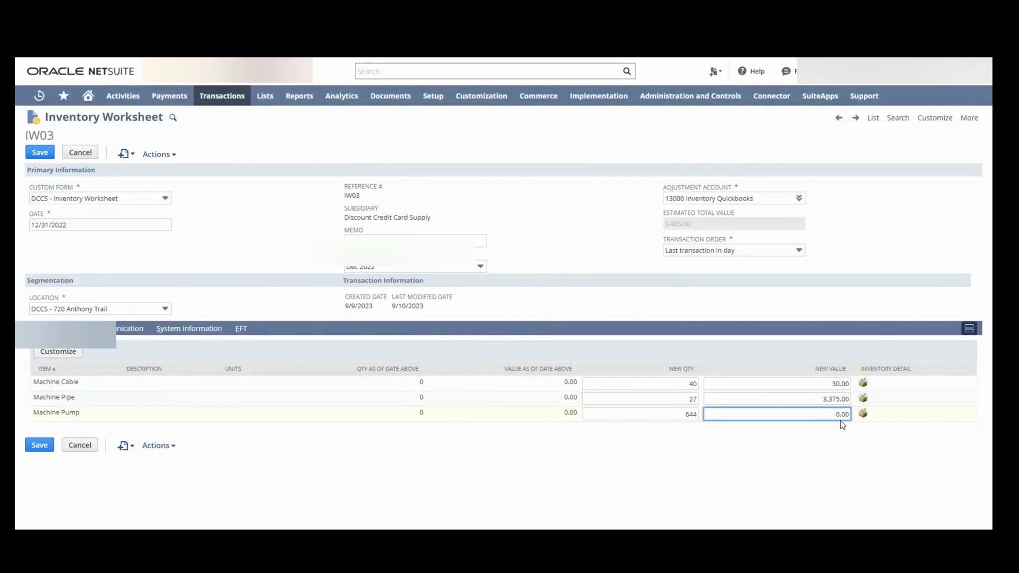
key("ctrl+a")
type("6")
key("Tab")
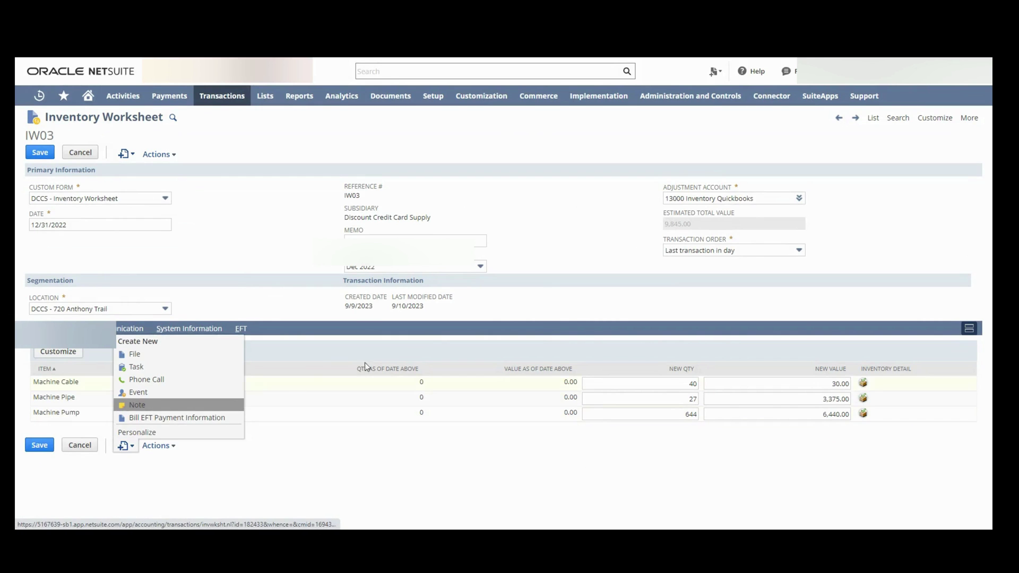
left_click(31, 451)
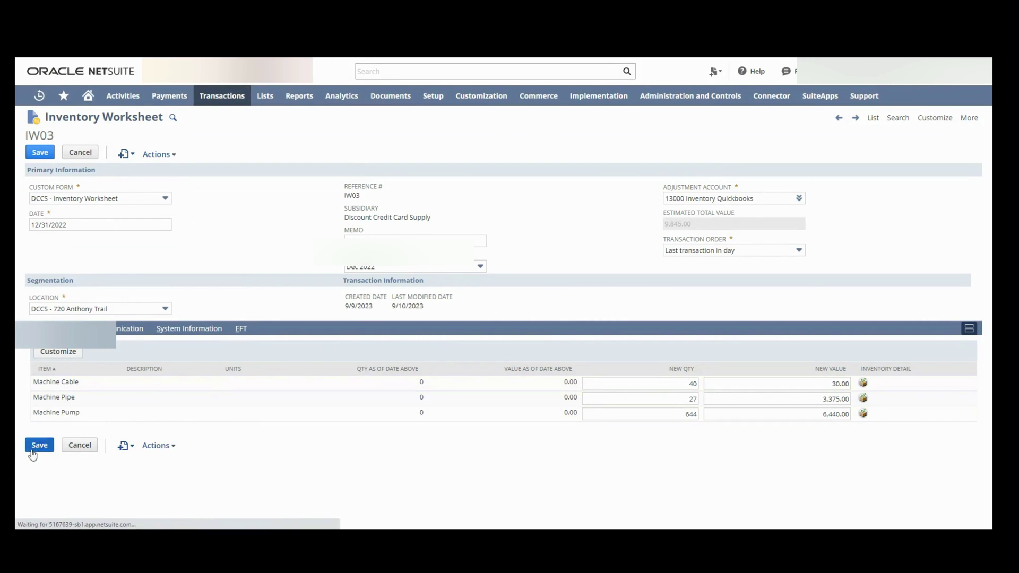